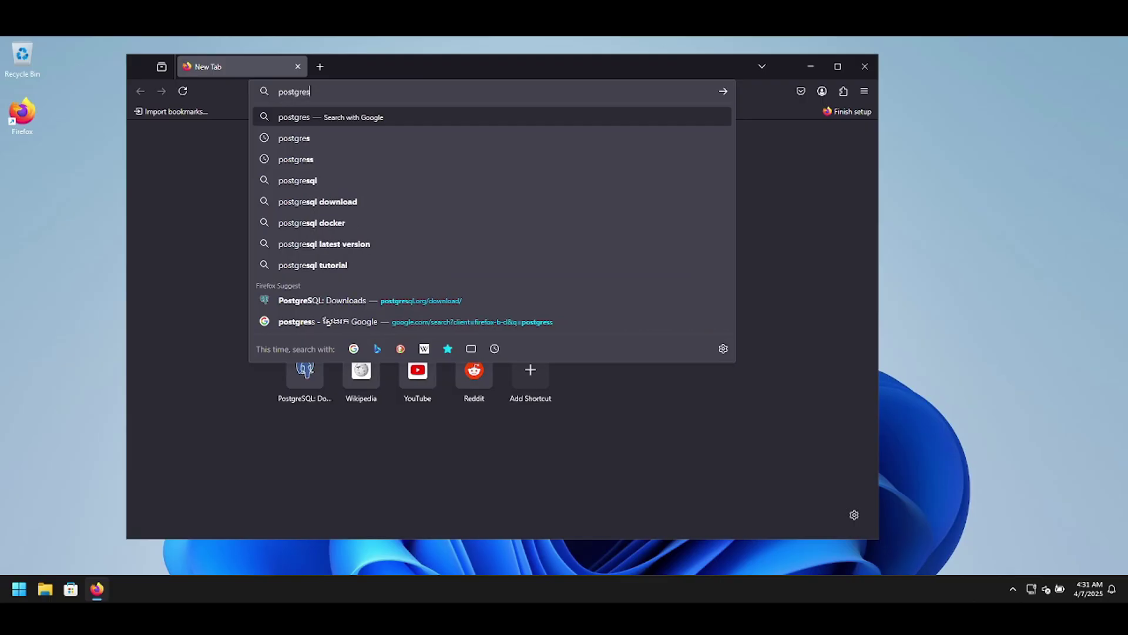
# Search the web for "postgres" and go through the official Windows downloads to EDB's PostgreSQL installer page
pyautogui.press('Return')
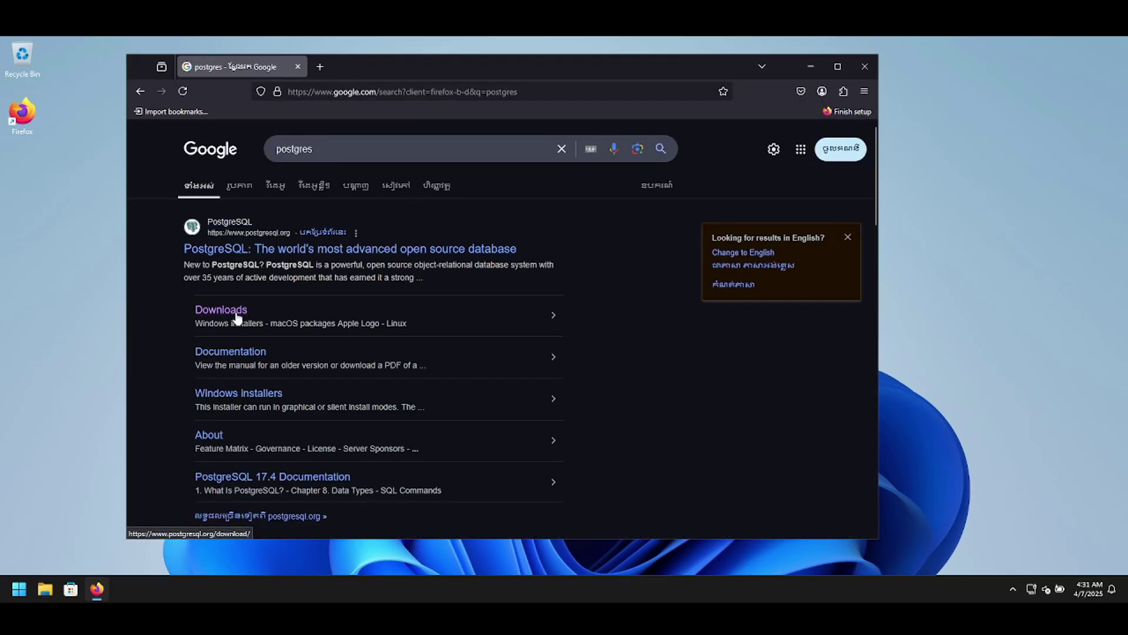
pyautogui.click(203, 313)
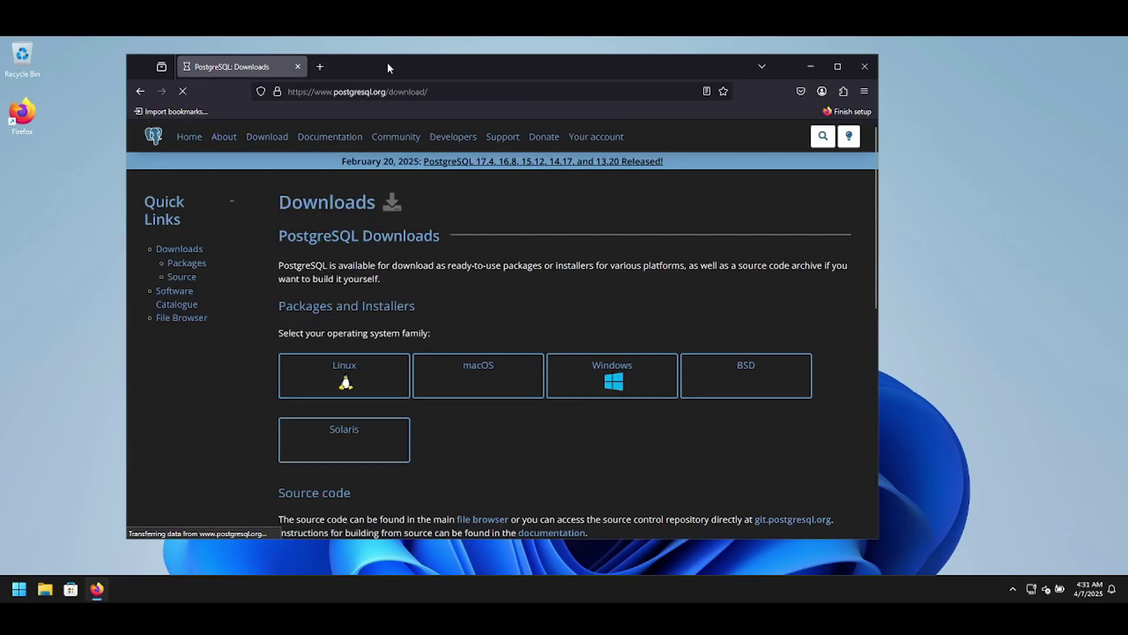
pyautogui.moveTo(390, 67); pyautogui.dragTo(379, 67)
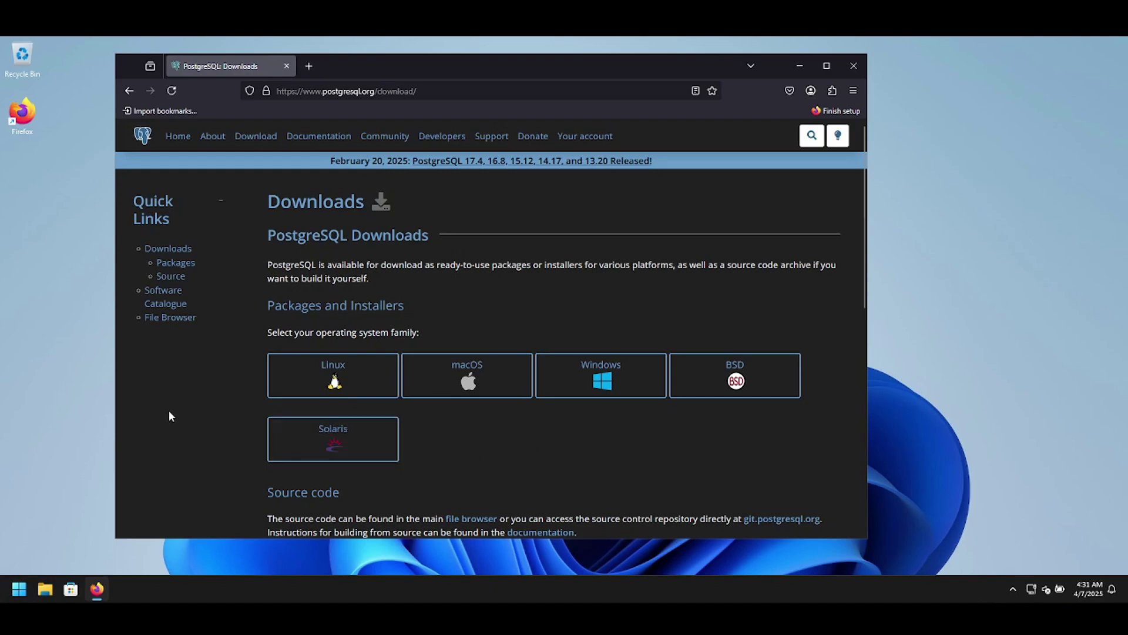
pyautogui.click(607, 383)
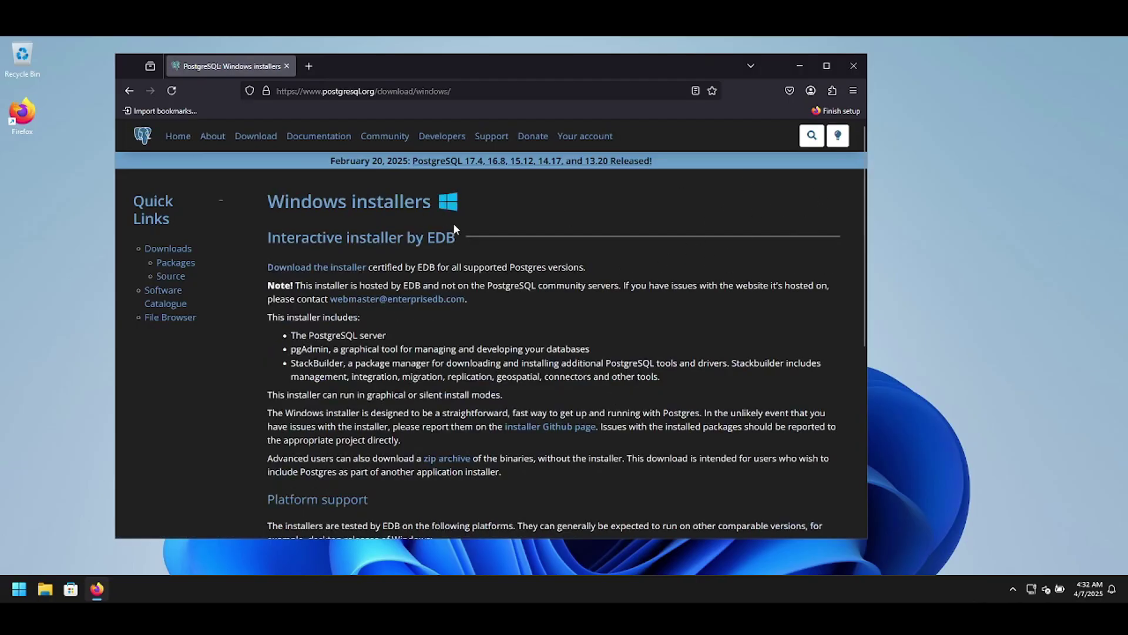
pyautogui.click(304, 271)
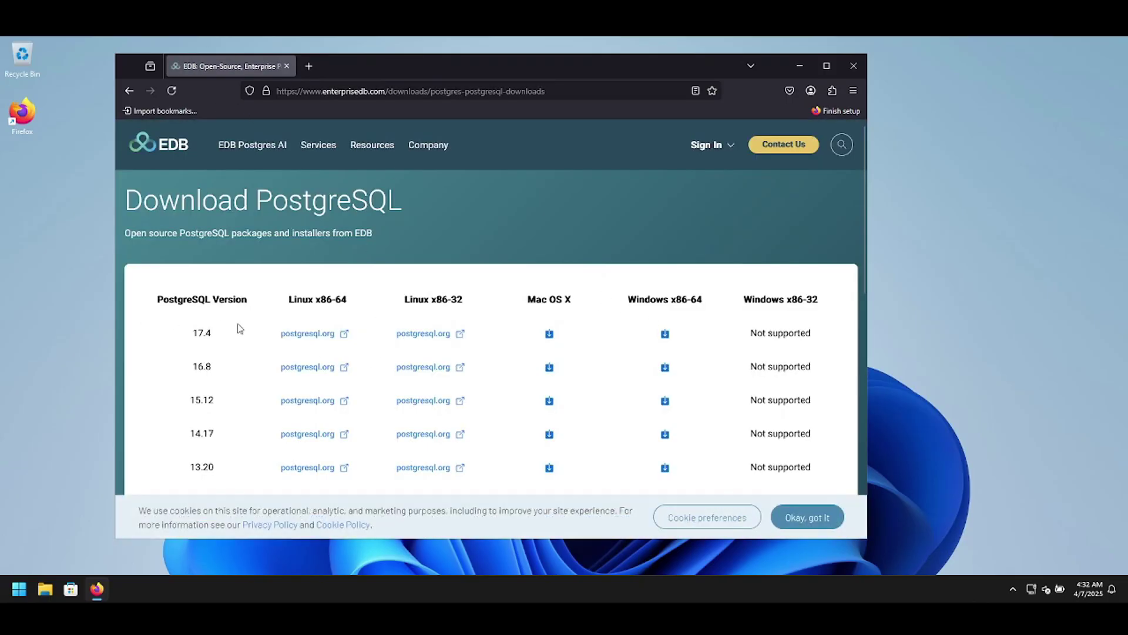
# Examine the PostgreSQL versions in the download table and their Windows x86-32 support
pyautogui.scroll(-2, 203, 352)
pyautogui.scroll(2, 203, 352)
pyautogui.moveTo(192, 333); pyautogui.dragTo(233, 336)
pyautogui.moveTo(751, 331); pyautogui.dragTo(832, 333)
pyautogui.moveTo(751, 367); pyautogui.dragTo(813, 368)
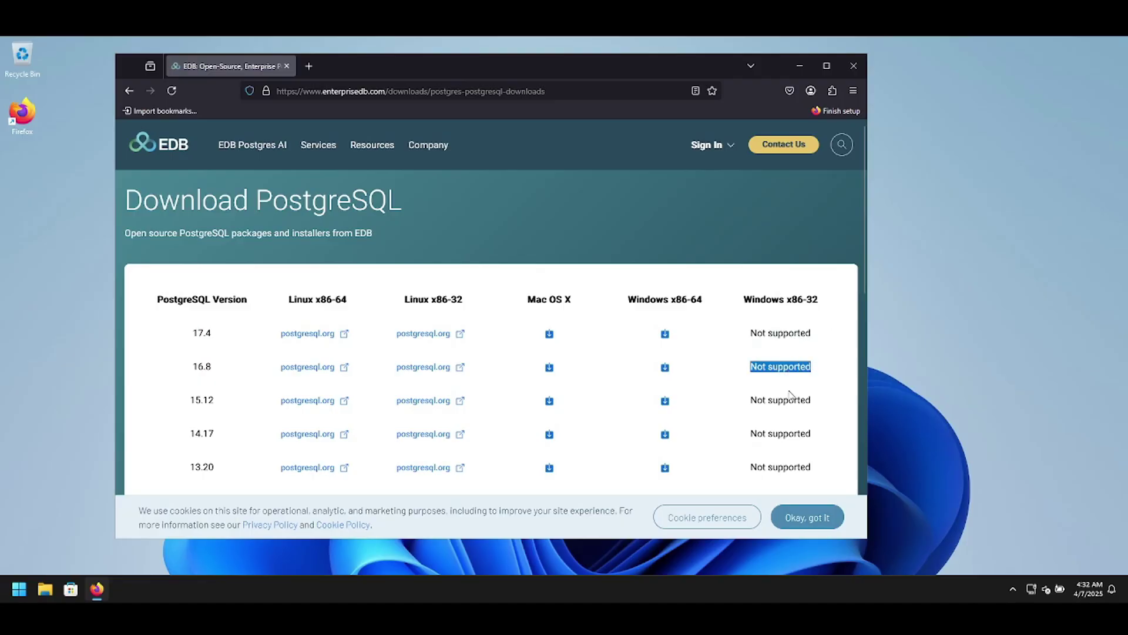
pyautogui.moveTo(752, 401); pyautogui.dragTo(817, 407)
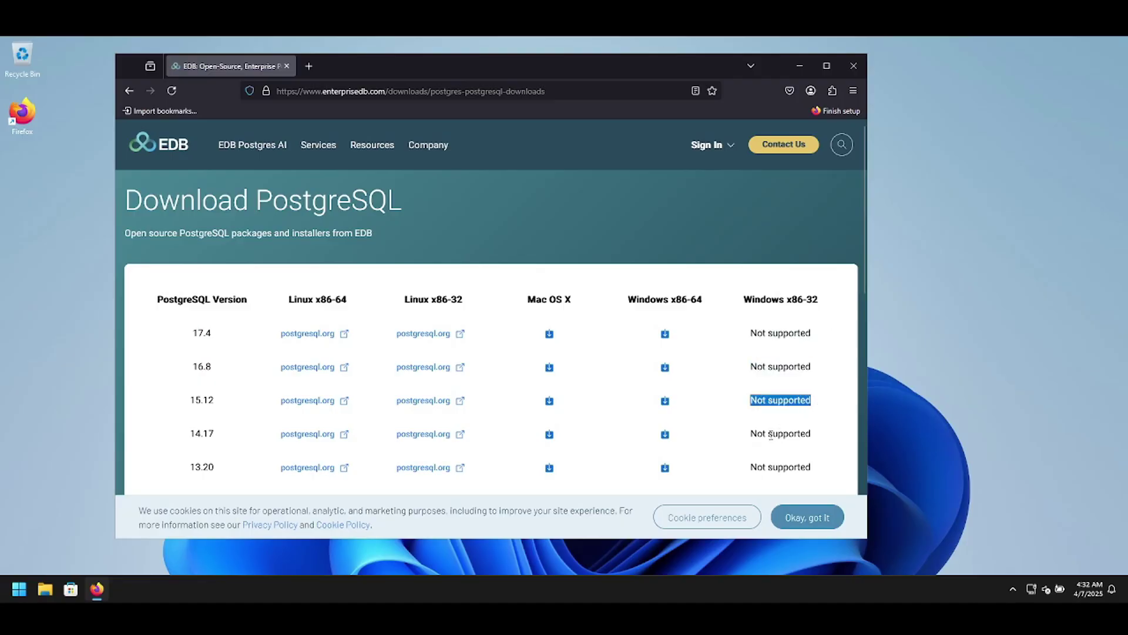
pyautogui.moveTo(752, 437); pyautogui.dragTo(814, 443)
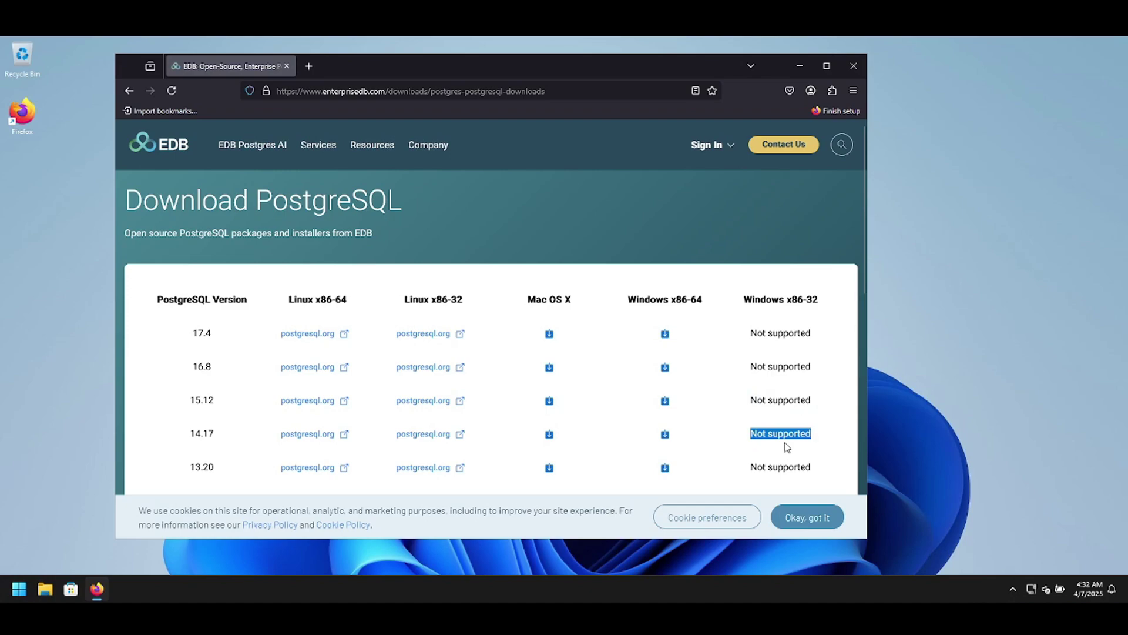
pyautogui.click(750, 305)
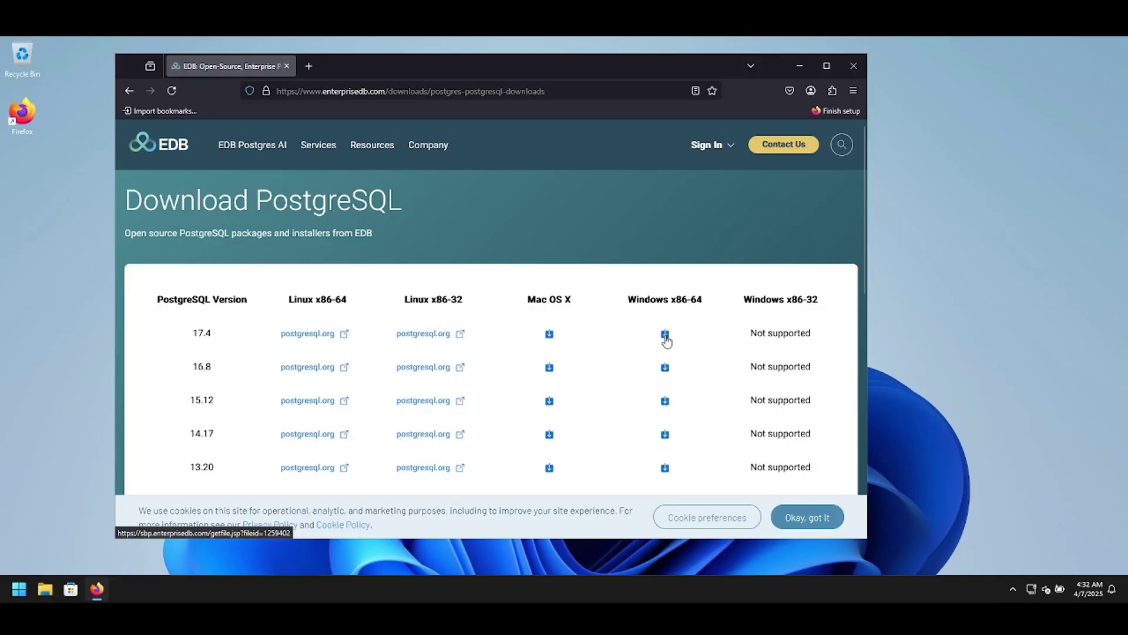
# Download the PostgreSQL 17.4 installer for Windows x86-64 and launch it, allowing it to make changes to the device
pyautogui.click(664, 335)
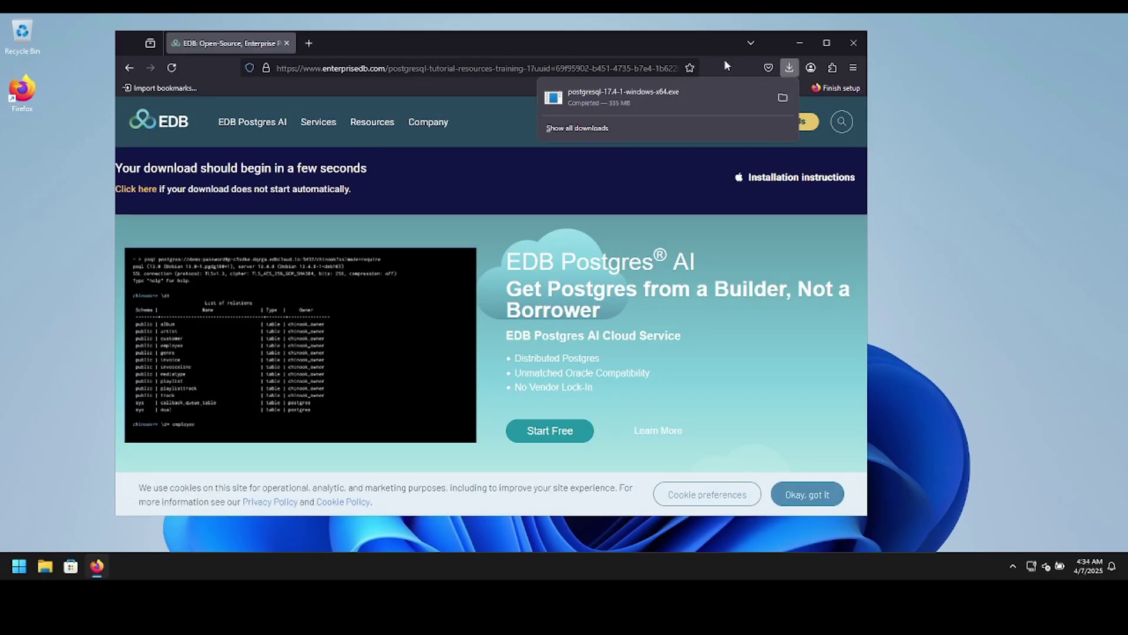
pyautogui.click(618, 94)
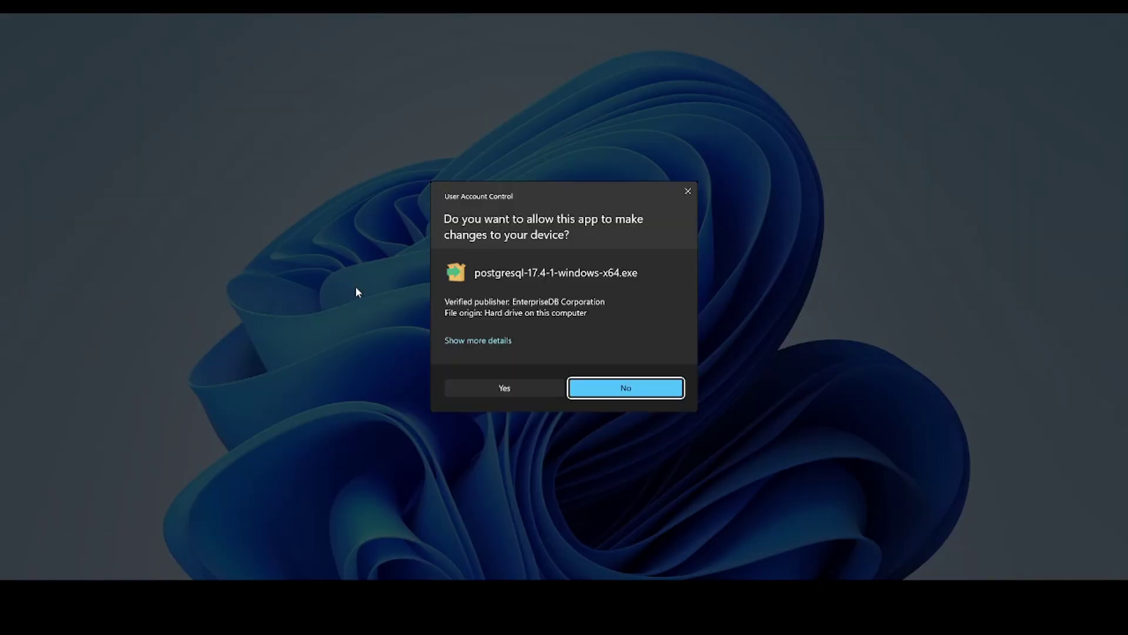
pyautogui.click(500, 387)
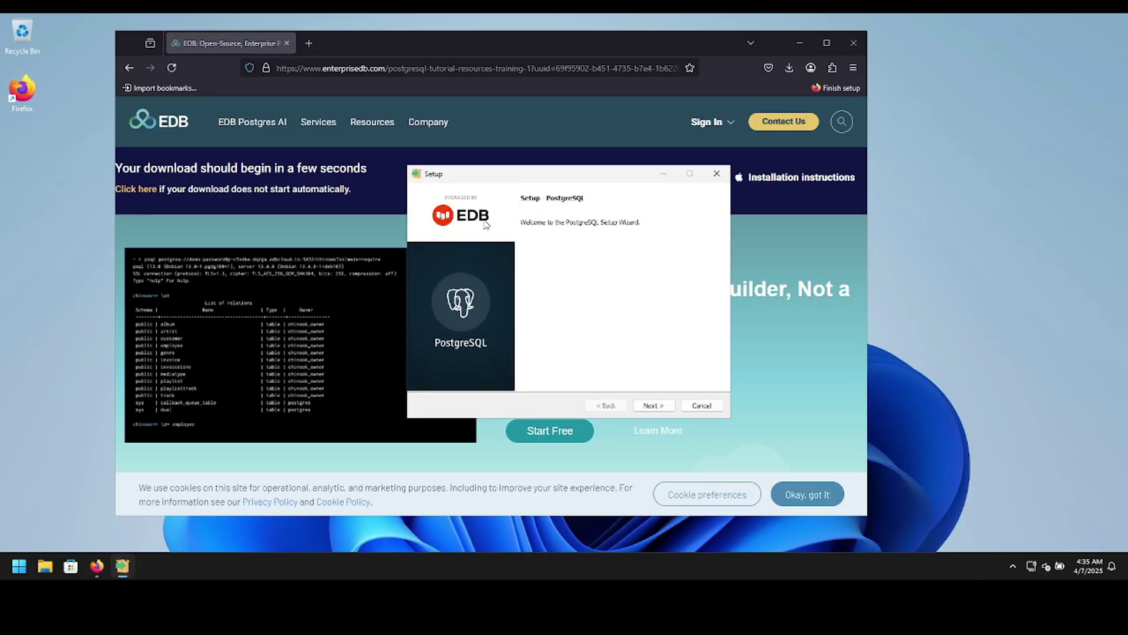
# Accept the default installation directory, all four components and the default data directory in the setup wizard
pyautogui.click(652, 404)
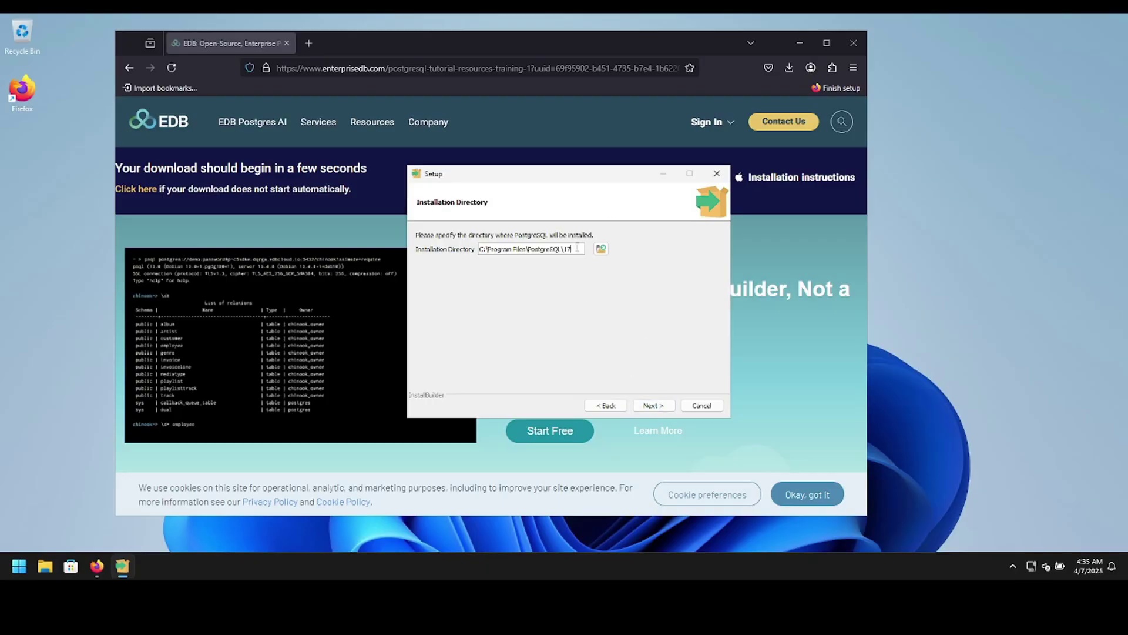
pyautogui.click(651, 405)
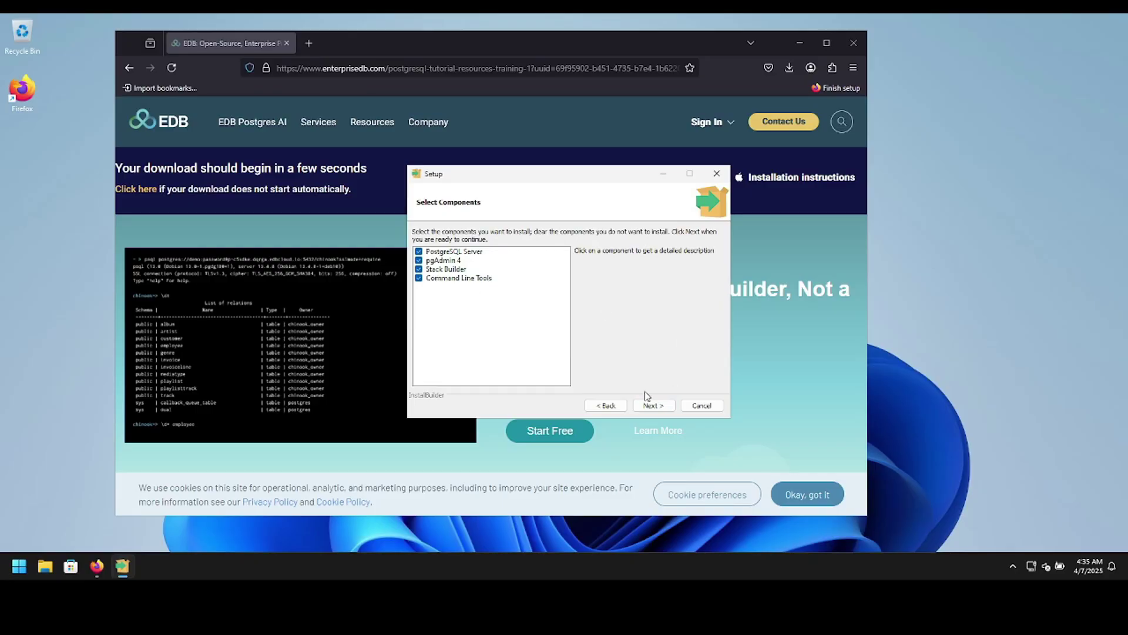
pyautogui.click(656, 411)
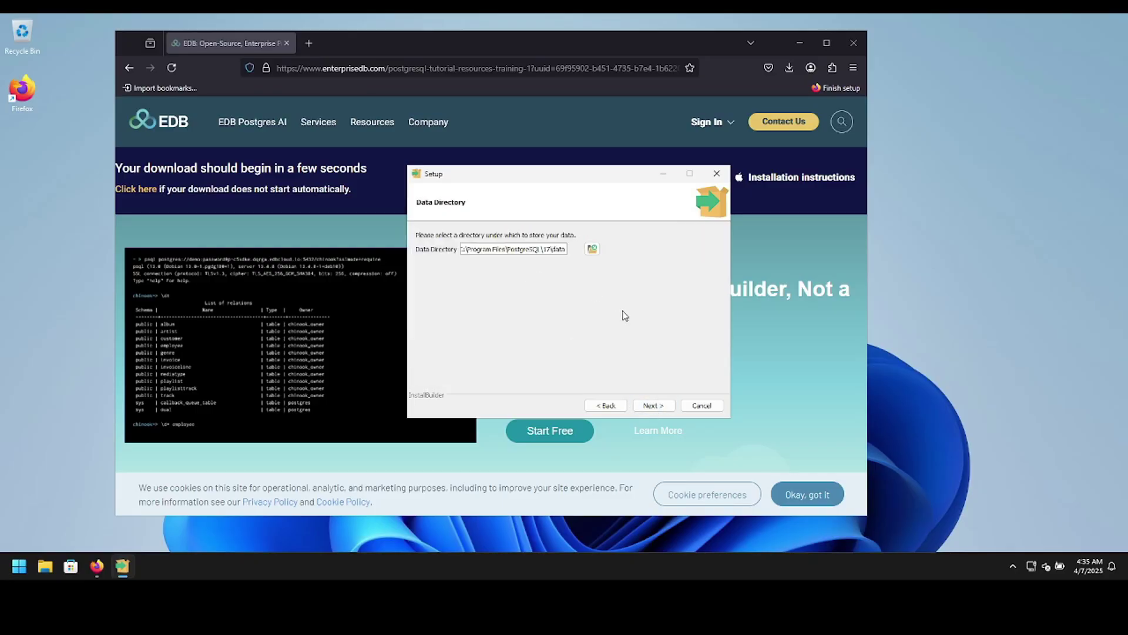
pyautogui.click(654, 406)
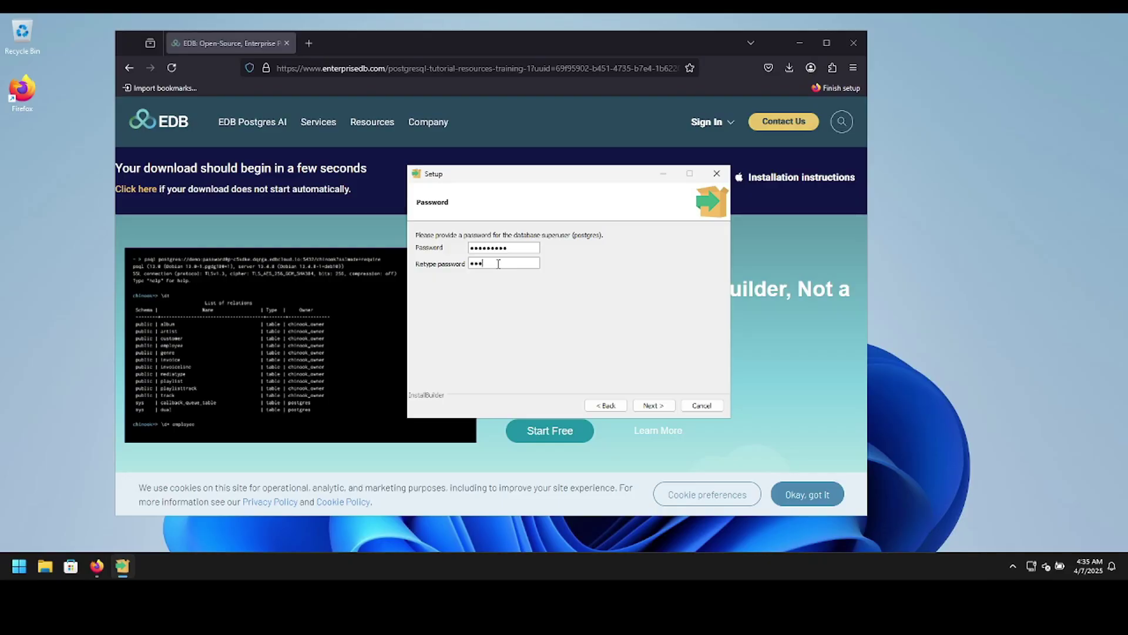
# Submit the database superuser password with its confirmation, and accept port 5432 with the default locale
pyautogui.click(654, 406)
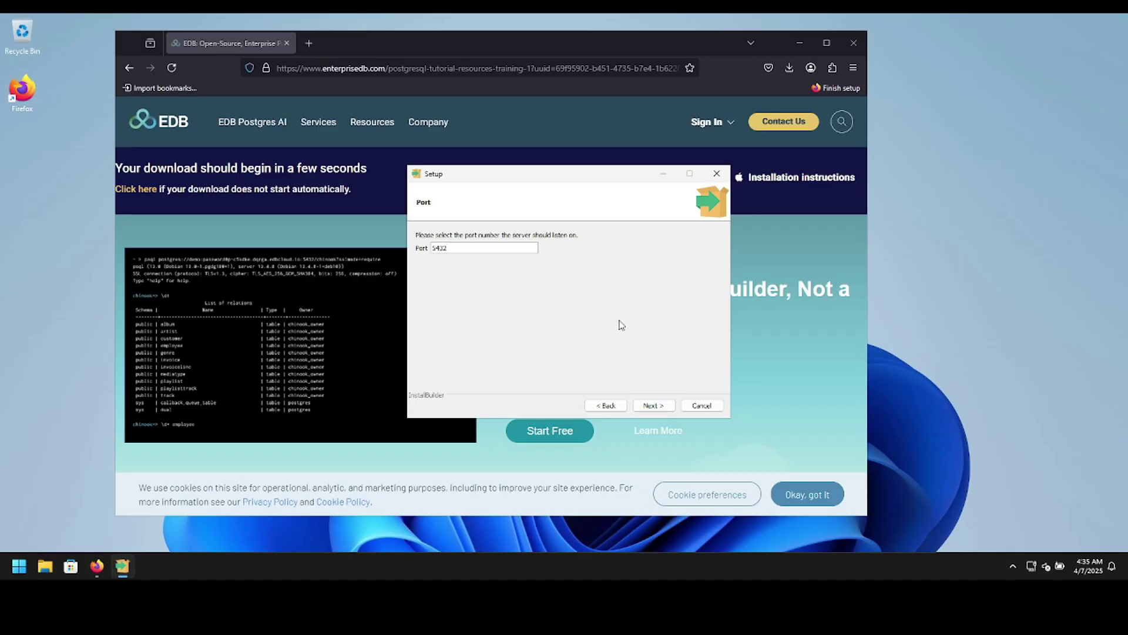
pyautogui.click(631, 406)
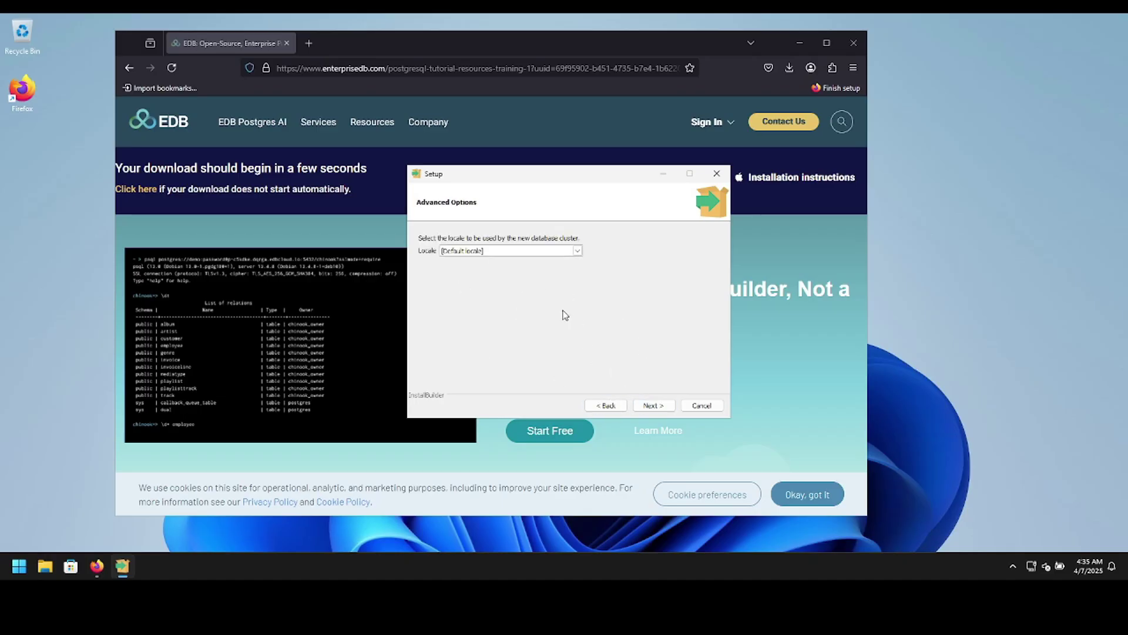
pyautogui.click(649, 406)
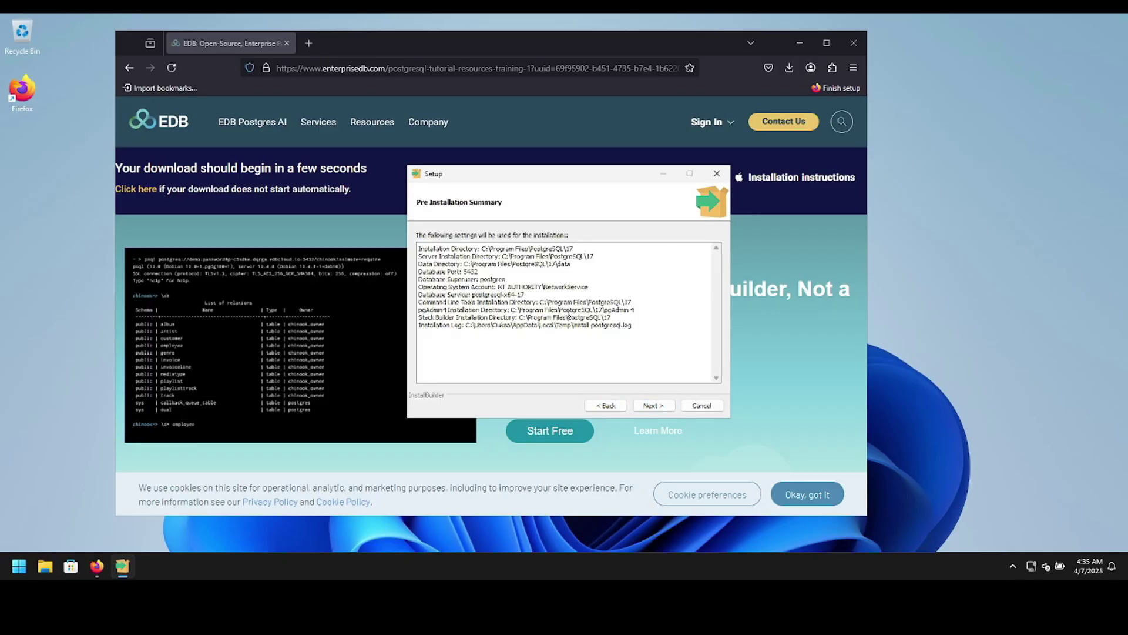
# Run the PostgreSQL installation and finish the setup wizard without launching Stack Builder
pyautogui.click(651, 405)
pyautogui.click(650, 405)
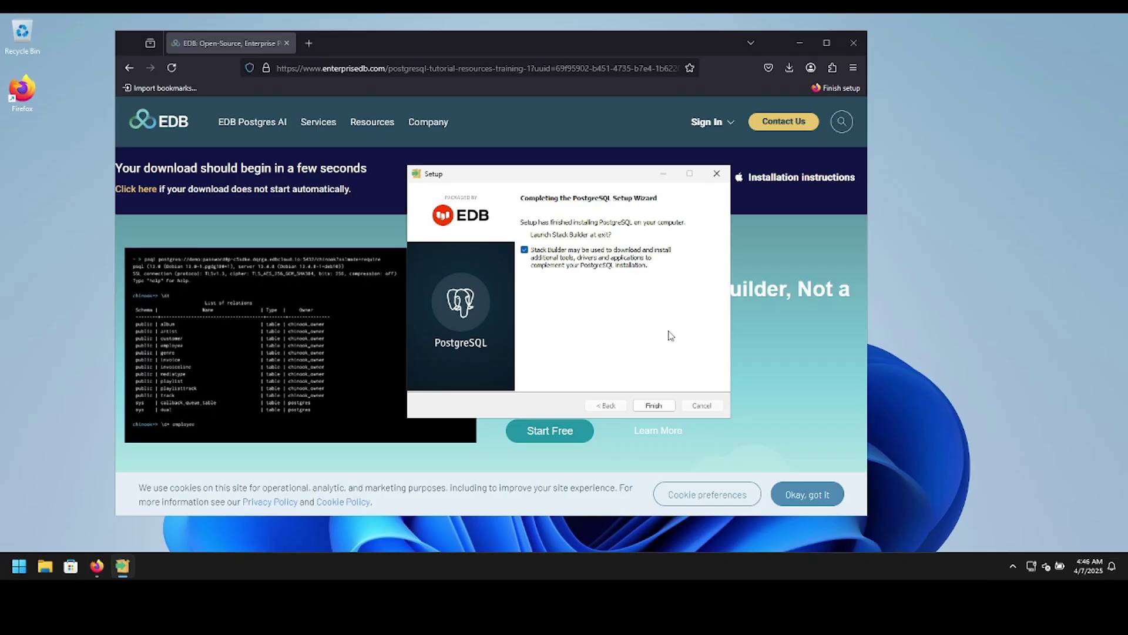
pyautogui.click(524, 251)
pyautogui.click(667, 404)
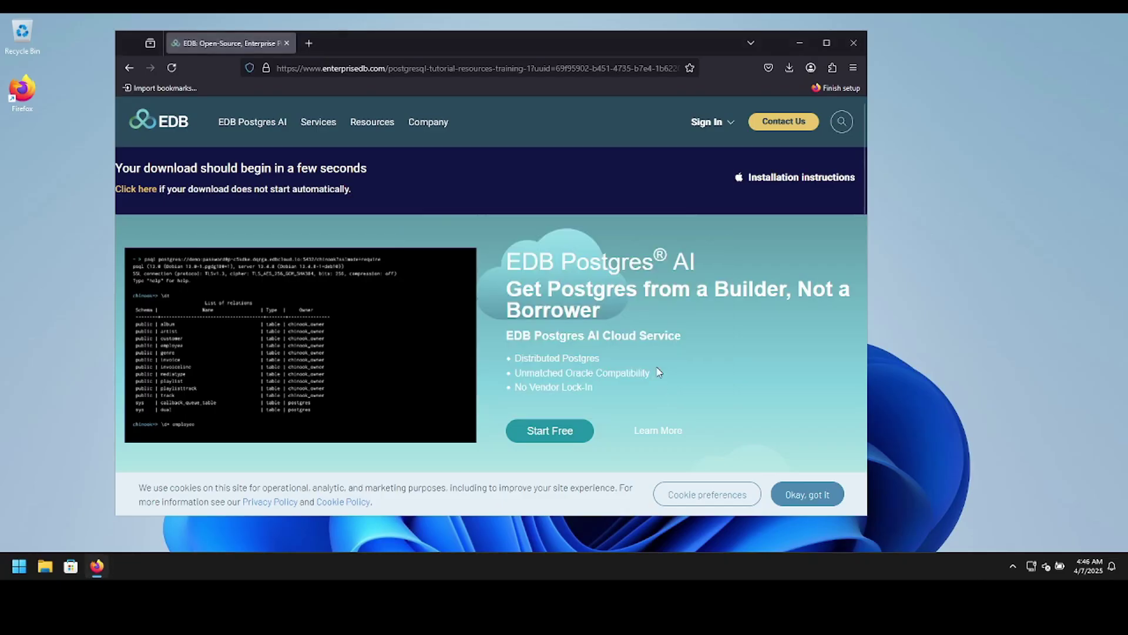
# Find pgAdmin 4 among the installed programs and launch it
pyautogui.click(21, 566)
pyautogui.write('pgadmin')
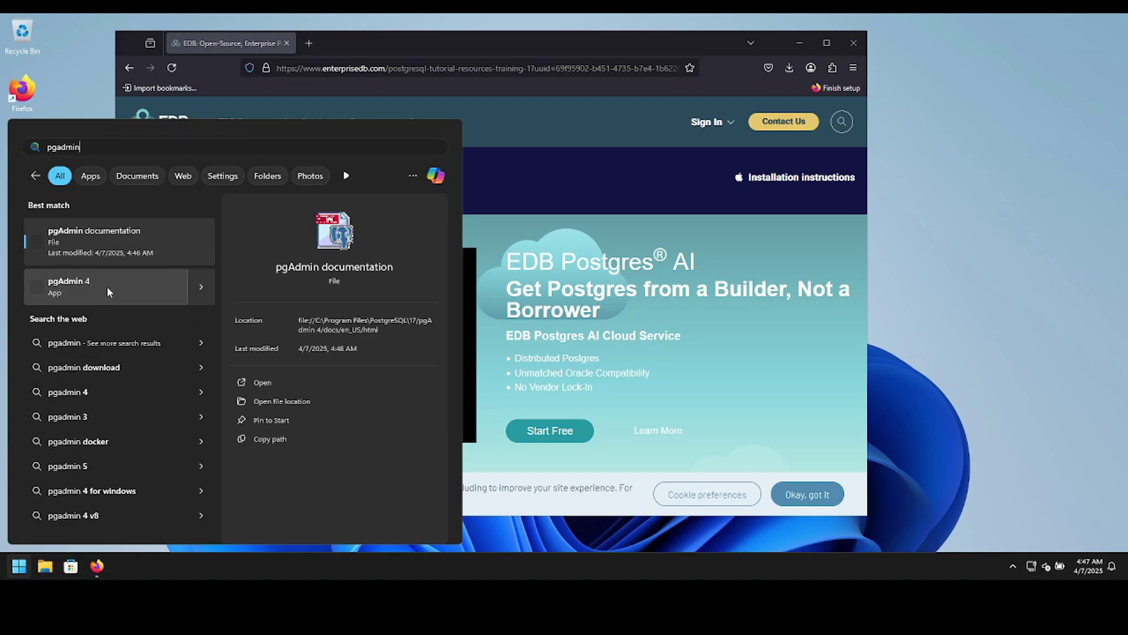
pyautogui.click(107, 287)
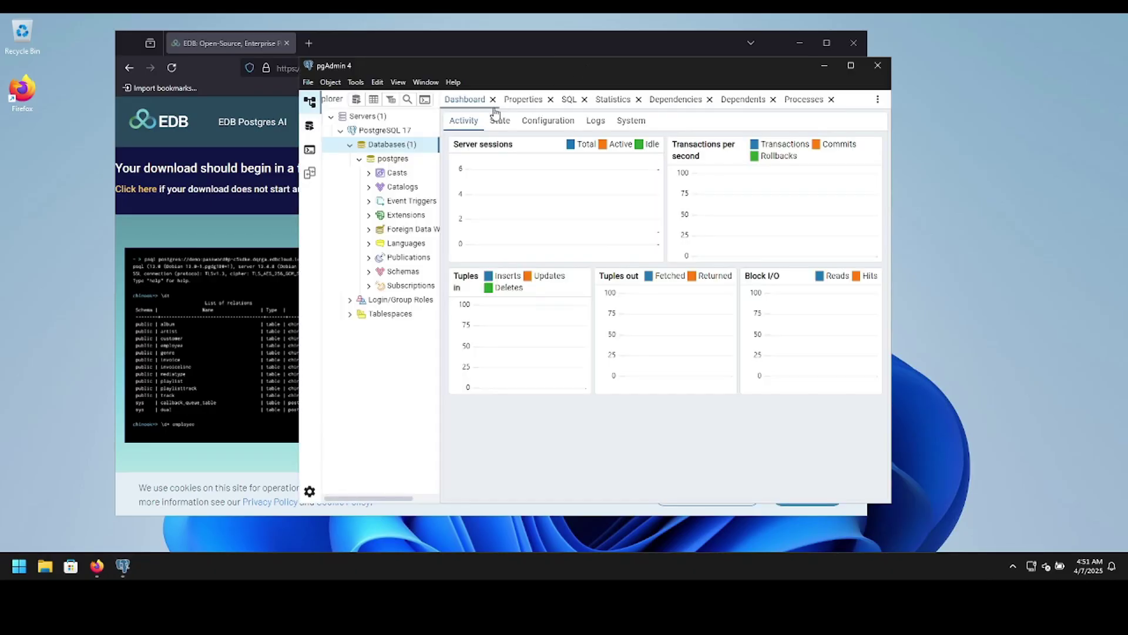
pyautogui.rightClick(413, 147)
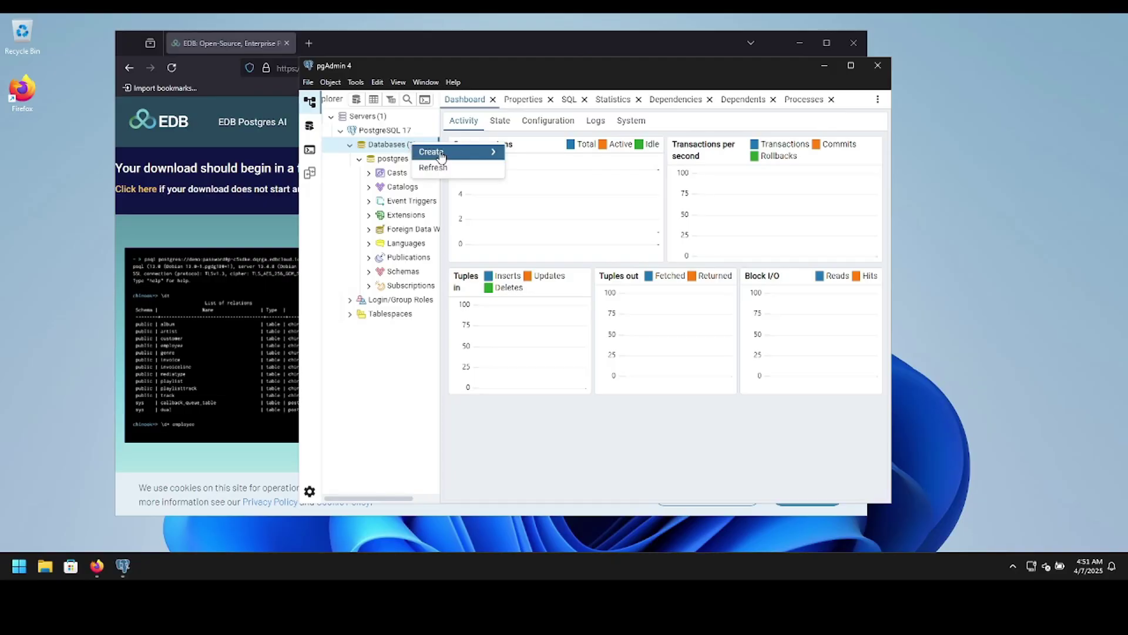
pyautogui.moveTo(458, 152)
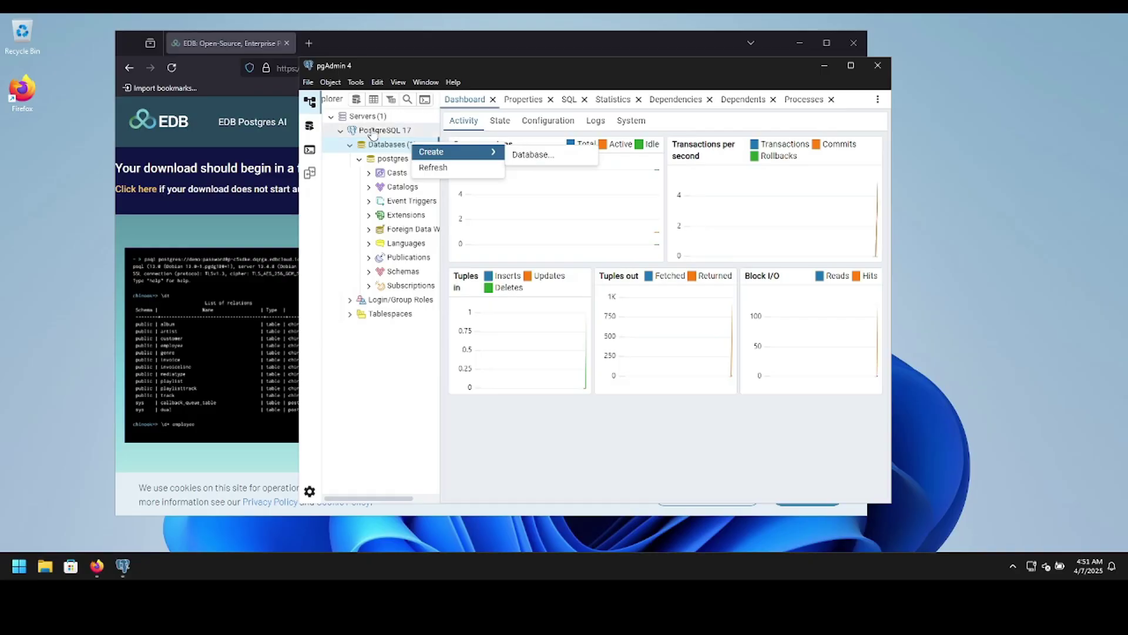
pyautogui.click(332, 120)
pyautogui.click(331, 117)
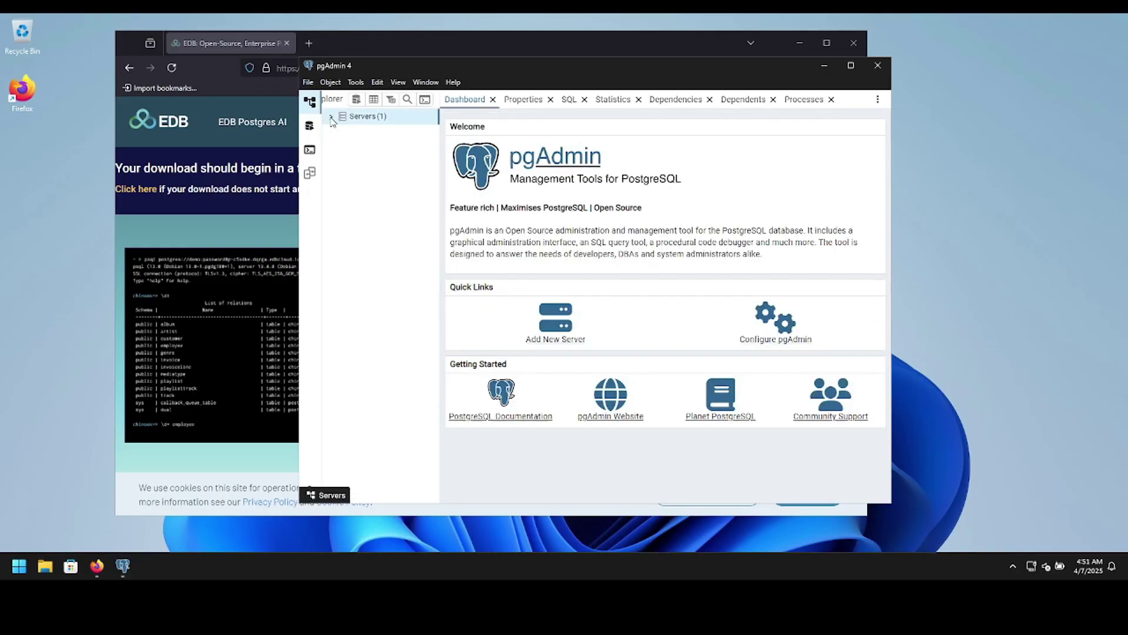
pyautogui.click(332, 117)
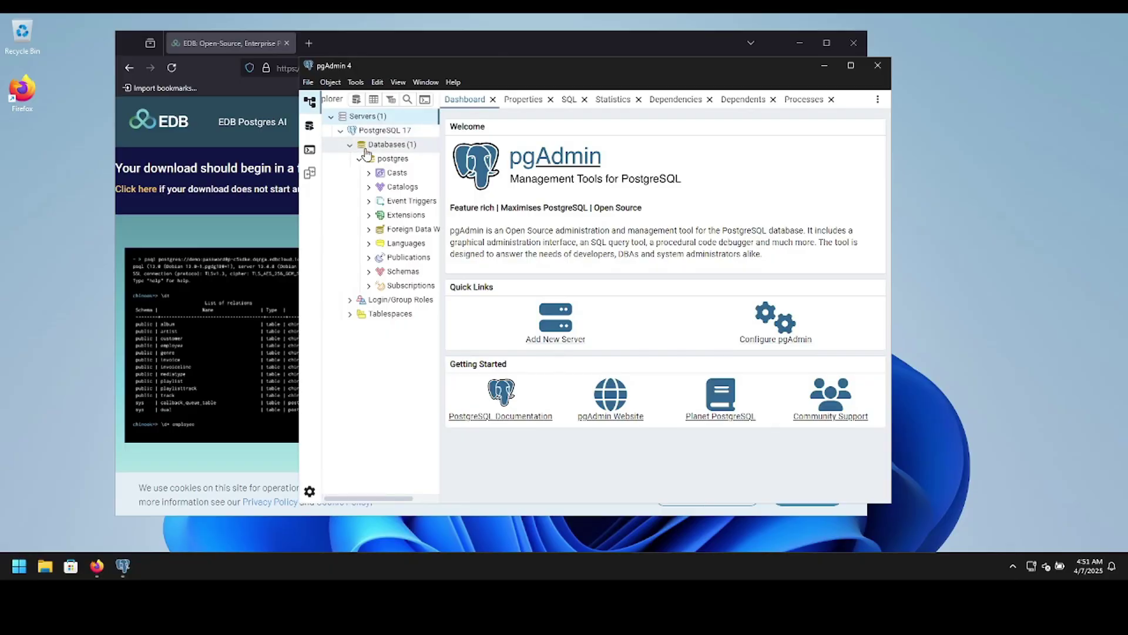
# Create a database named MyDatabase on the PostgreSQL 17 server
pyautogui.rightClick(392, 148)
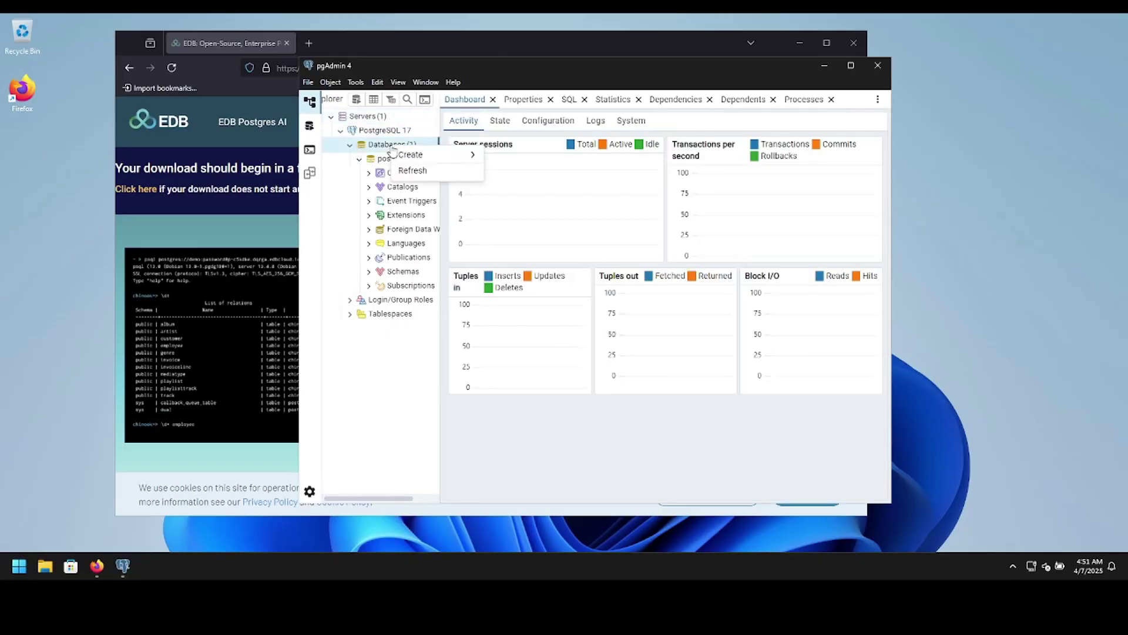
pyautogui.moveTo(414, 154)
pyautogui.click(495, 163)
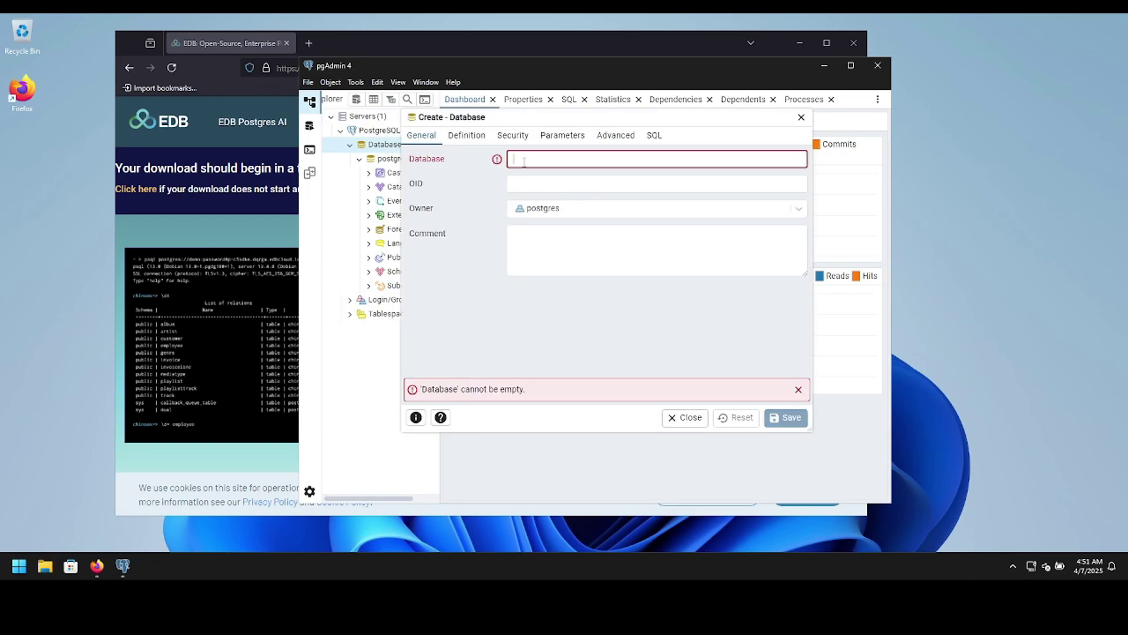
pyautogui.write('MyDa')
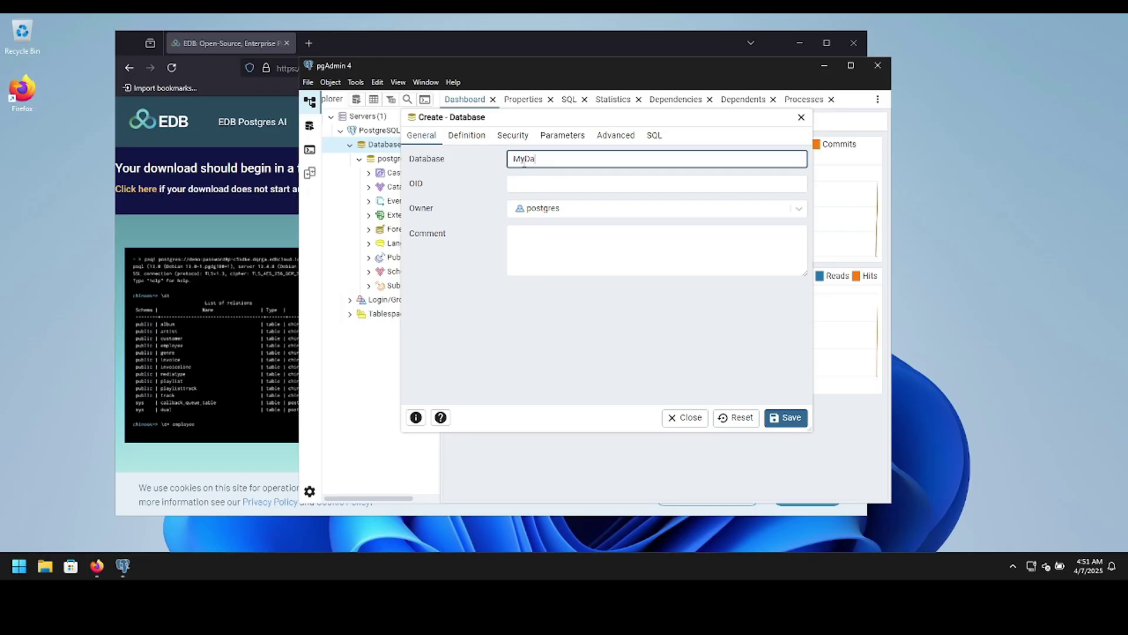
pyautogui.write('tabase')
pyautogui.press('Return')
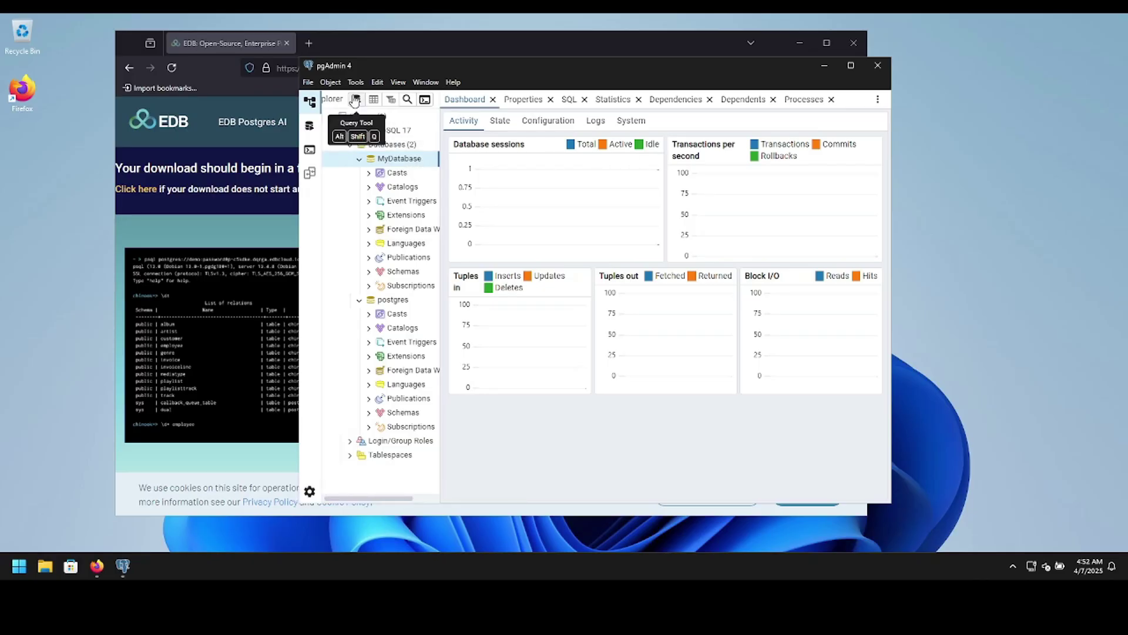
# In a Query Tool for MyDatabase, run CREATE TABLE Test(id Serial PRIMARY KEY, "Name" VARCHAR(255))
pyautogui.click(357, 100)
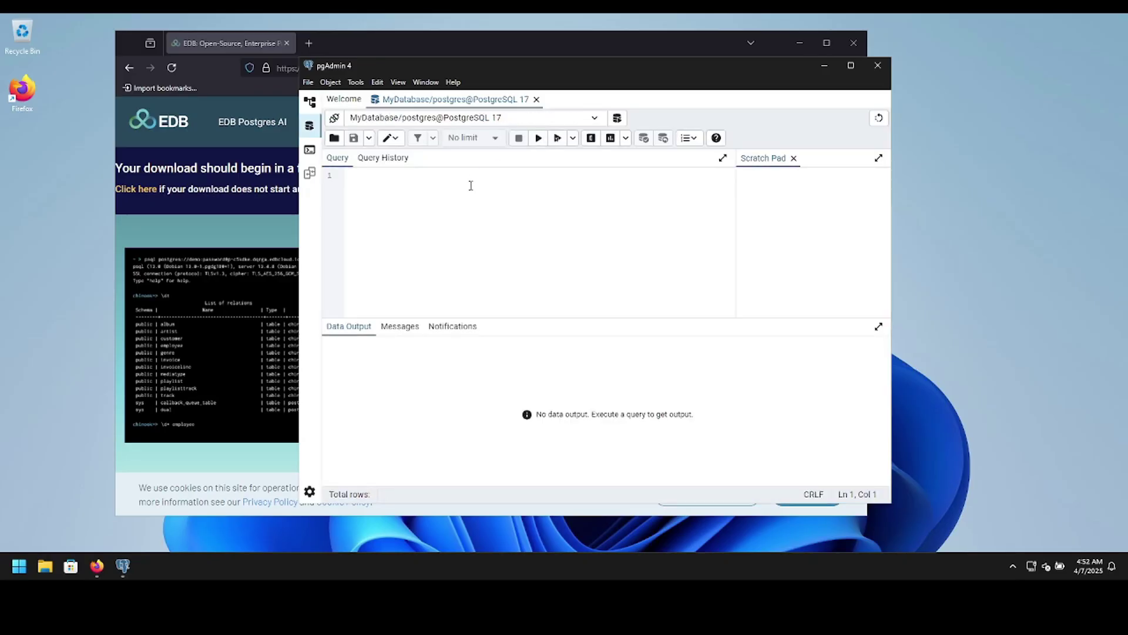
pyautogui.write('CREATE TABLE ')
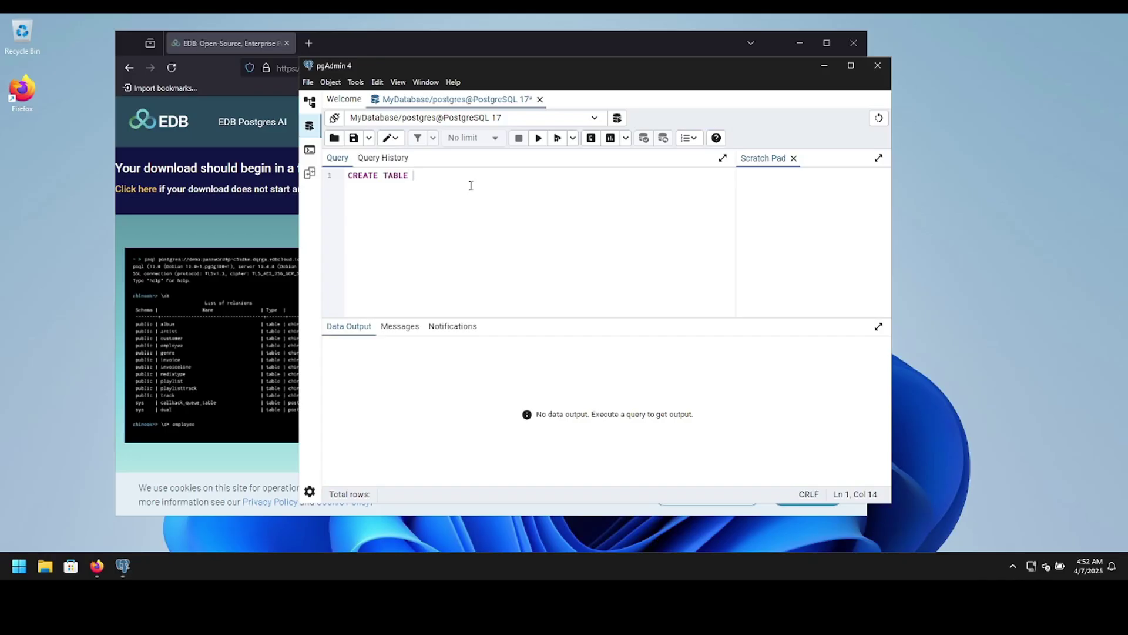
pyautogui.write('Test(id Serial PRIMARY KEY')
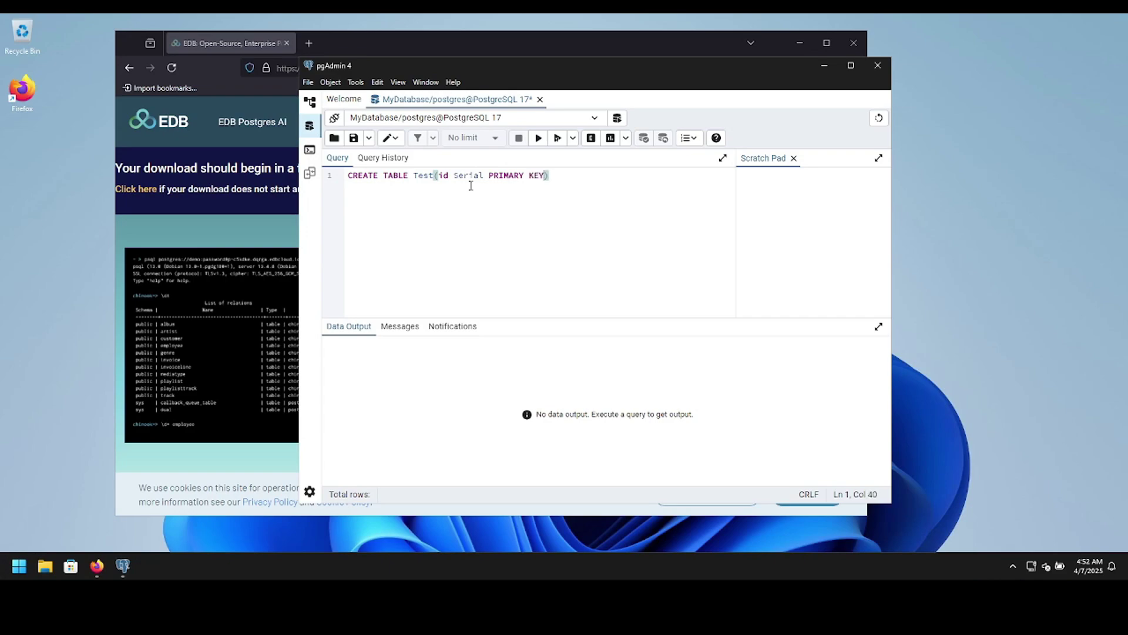
pyautogui.write(', "Name" VARCHAR(255')
pyautogui.click(644, 182)
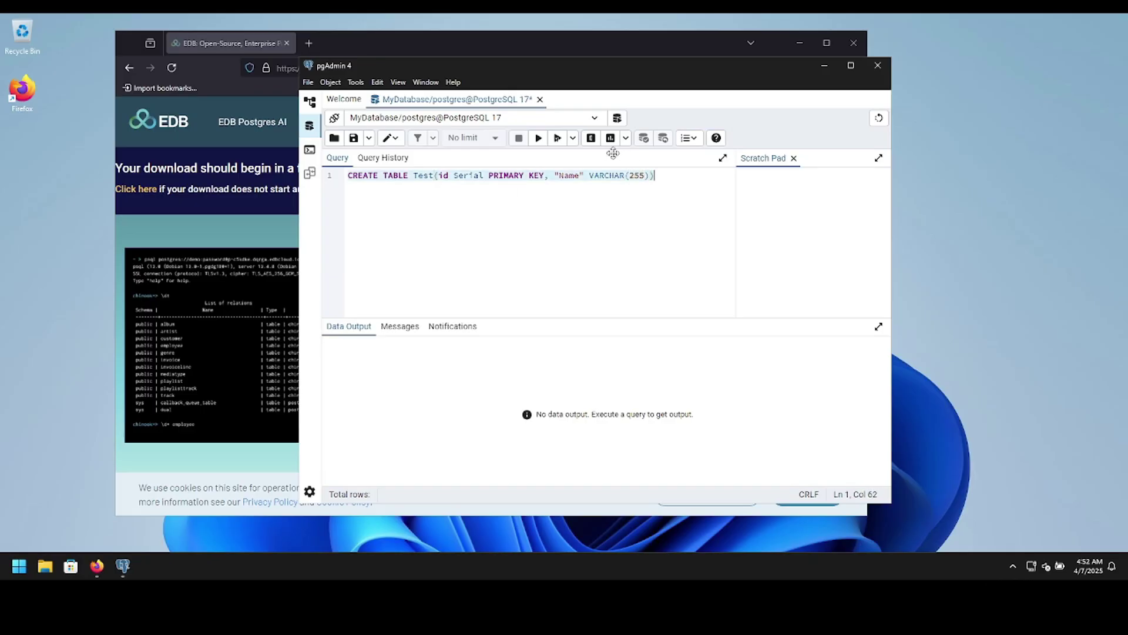
pyautogui.click(539, 138)
# Replace the table creation query with SELECT * FROM Test;
pyautogui.click(679, 198)
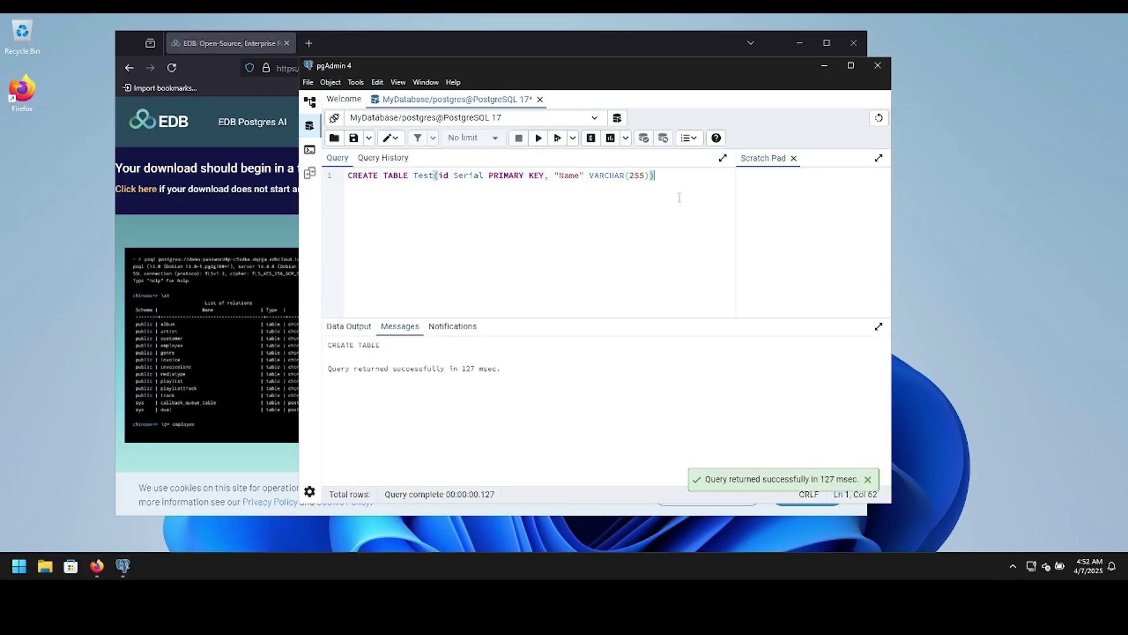
pyautogui.hotkey('ctrl', 'a')
pyautogui.press('BackSpace')
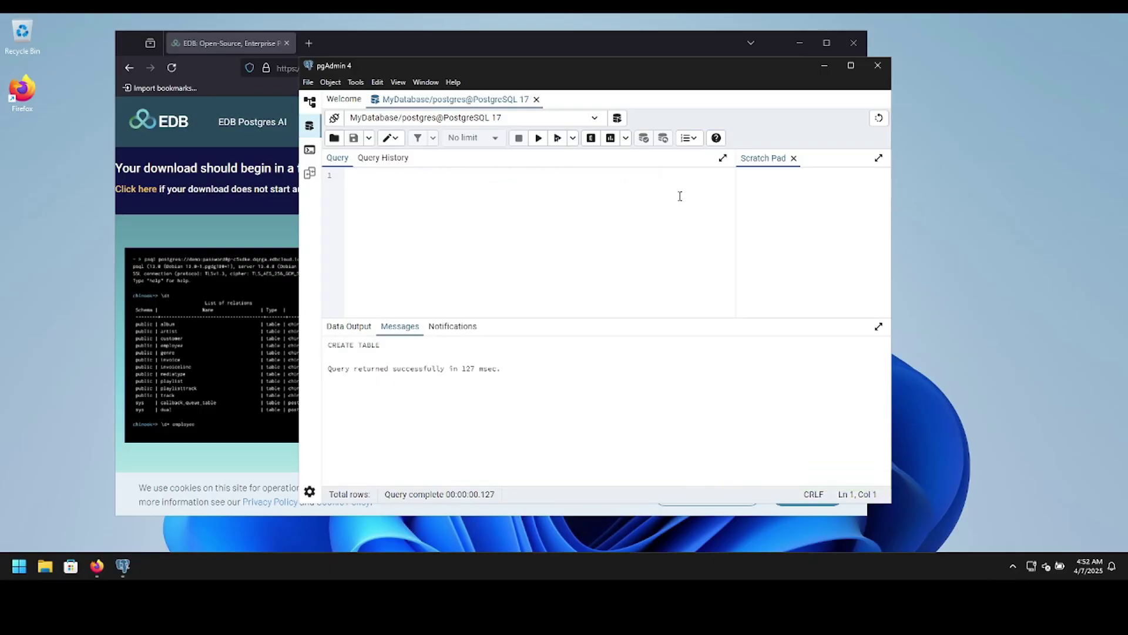
pyautogui.write('SELECT * FROM Test;')
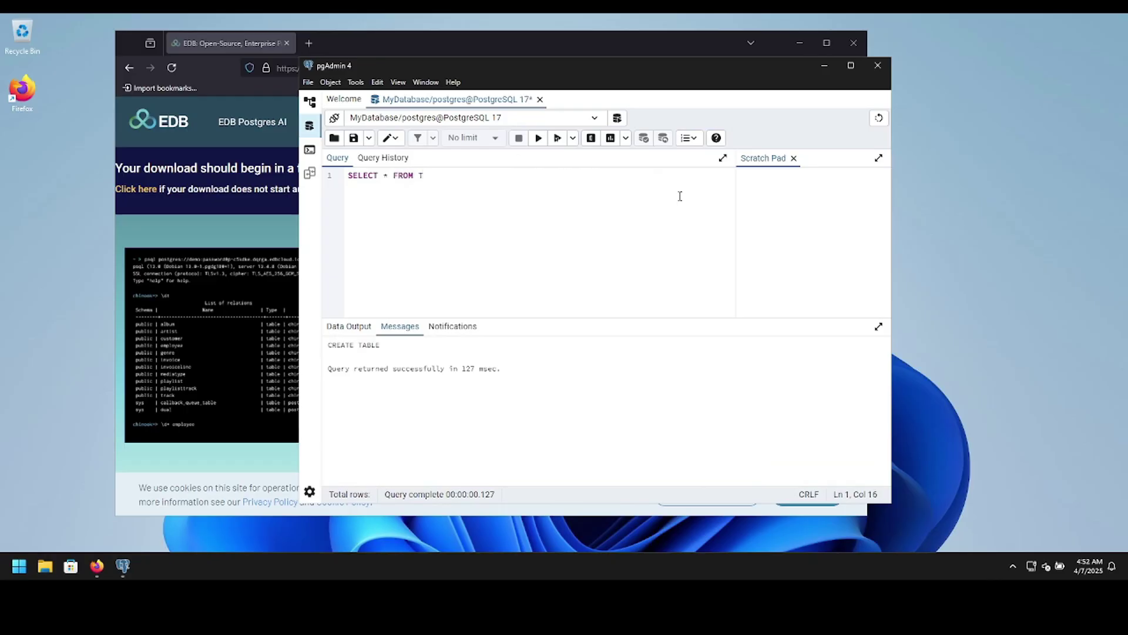